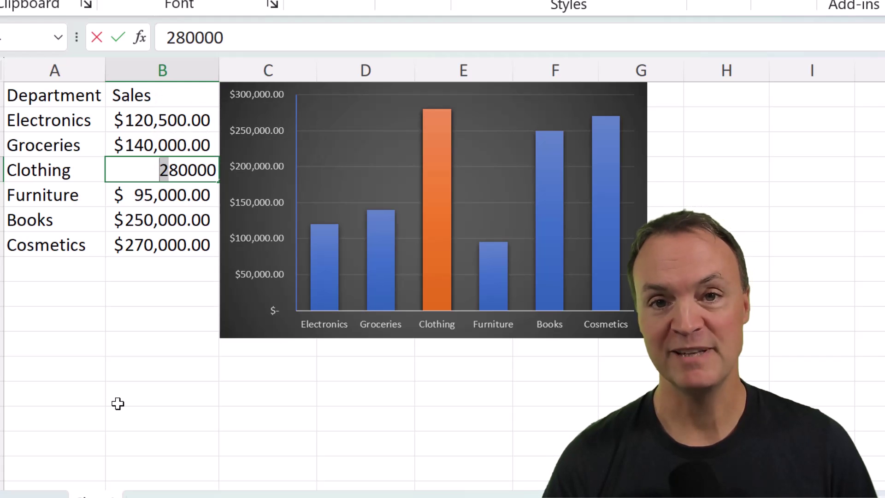
Change Clothing's leading sales digit to 1 and set Books sales to 350,000
{"action": "type", "text": "1"}
{"action": "key", "text": "Return"}
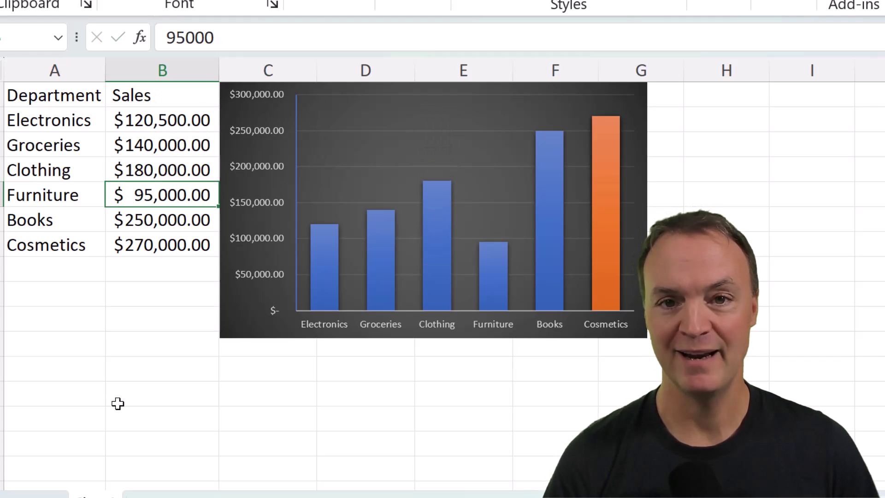
{"action": "double_click", "coordinate": [149, 226]}
{"action": "left_click_drag", "start_coordinate": [168, 221], "coordinate": [160, 221]}
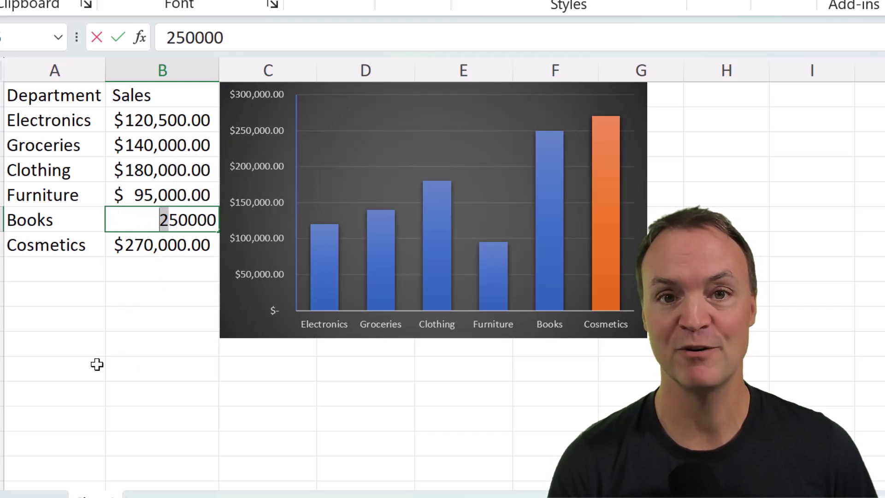
{"action": "type", "text": "3"}
{"action": "key", "text": "Return"}
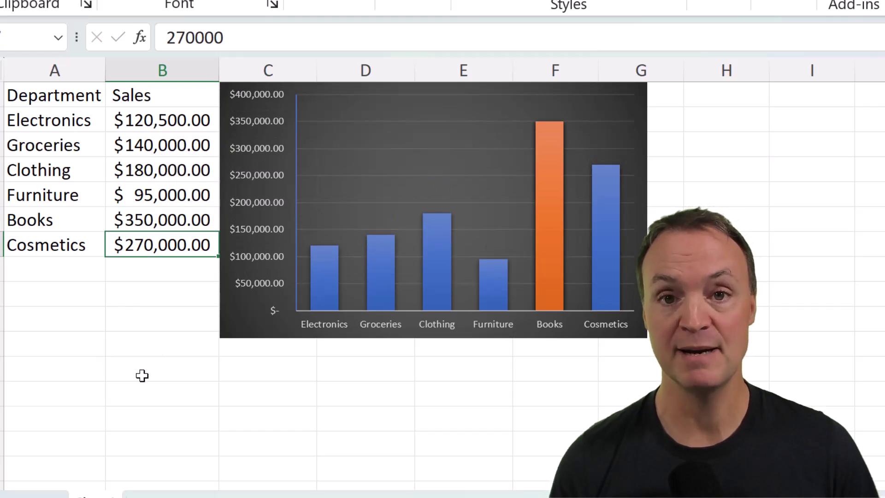
Set Electronics sales to 420,500 and Furniture sales to 595,000
{"action": "double_click", "coordinate": [177, 119]}
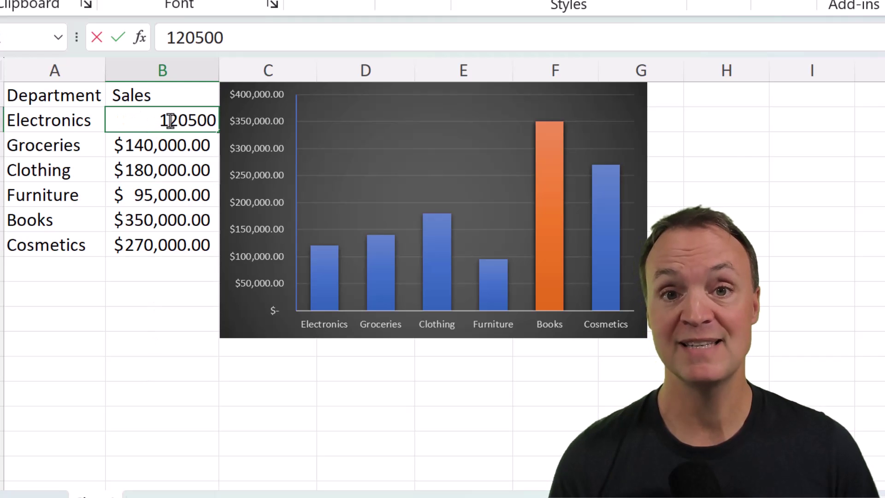
{"action": "left_click_drag", "start_coordinate": [169, 120], "coordinate": [160, 121]}
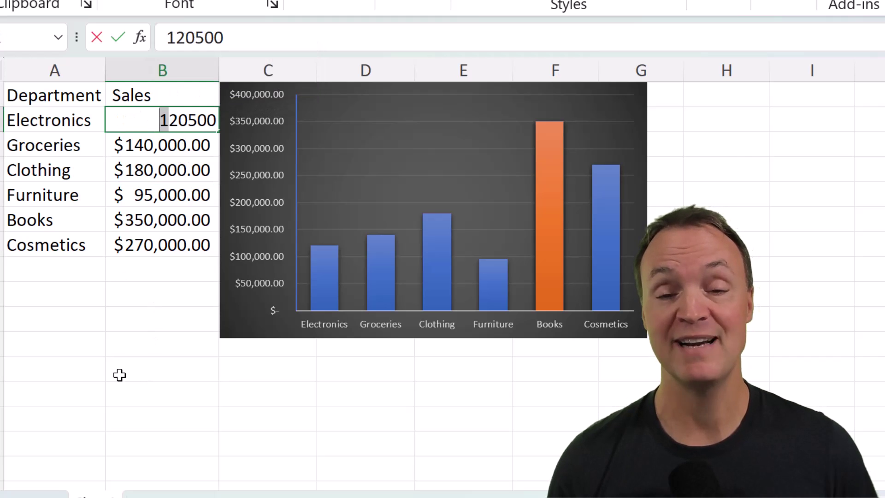
{"action": "type", "text": "4"}
{"action": "key", "text": "Return"}
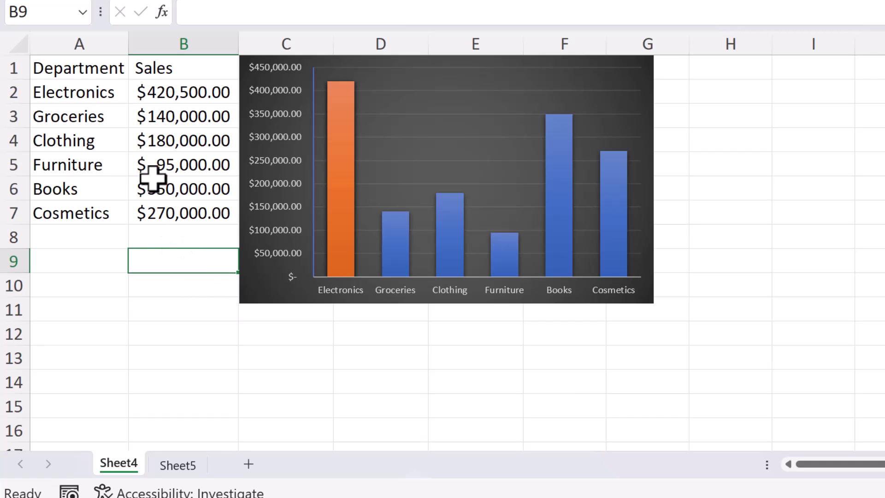
{"action": "left_click", "coordinate": [170, 170]}
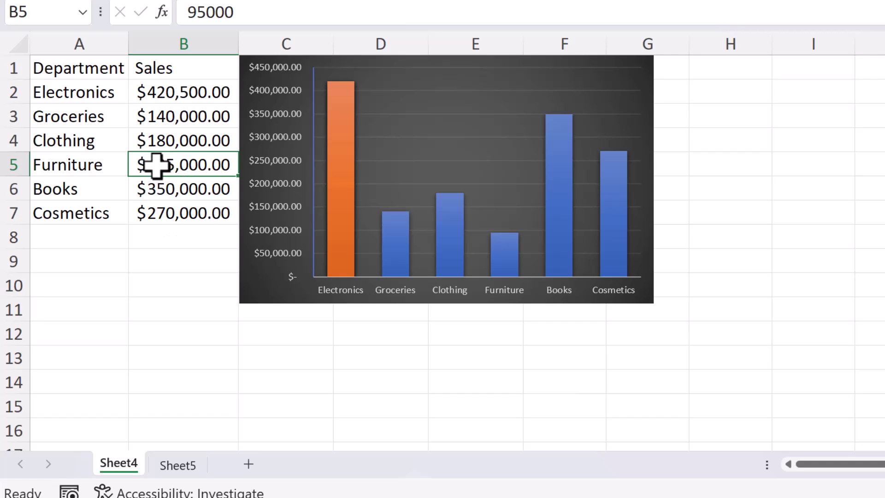
{"action": "double_click", "coordinate": [156, 164]}
{"action": "type", "text": "5"}
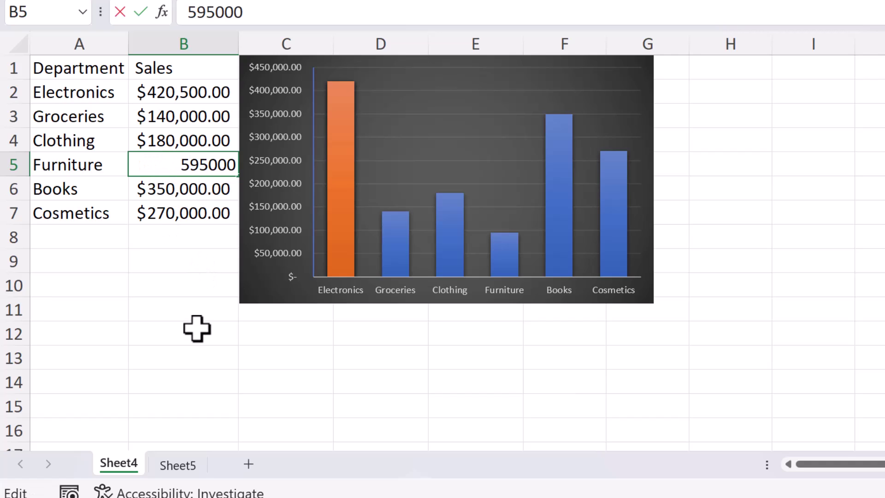
{"action": "key", "text": "Return"}
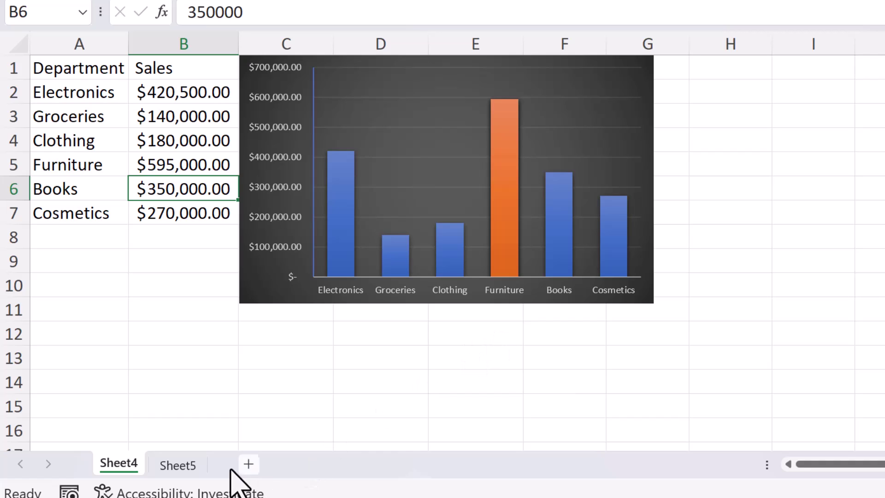
On Sheet5, select the department names and sales in A2:B7
{"action": "left_click", "coordinate": [190, 466]}
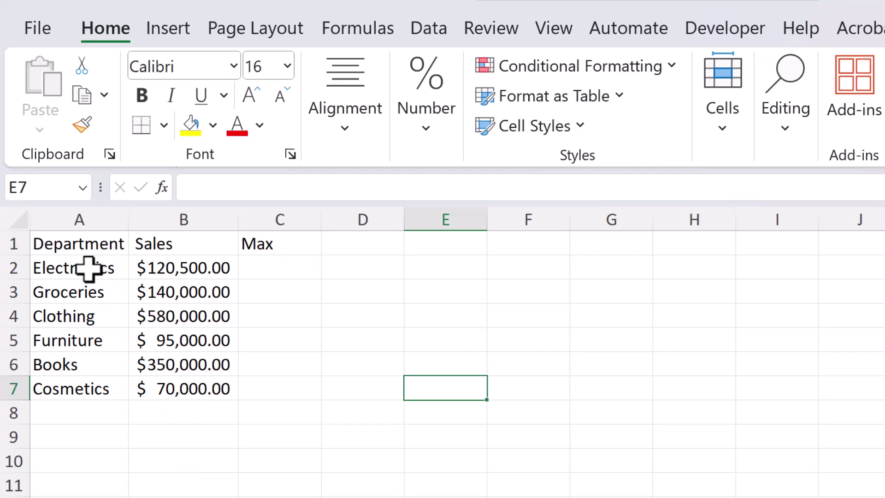
{"action": "left_click_drag", "start_coordinate": [88, 268], "coordinate": [184, 388]}
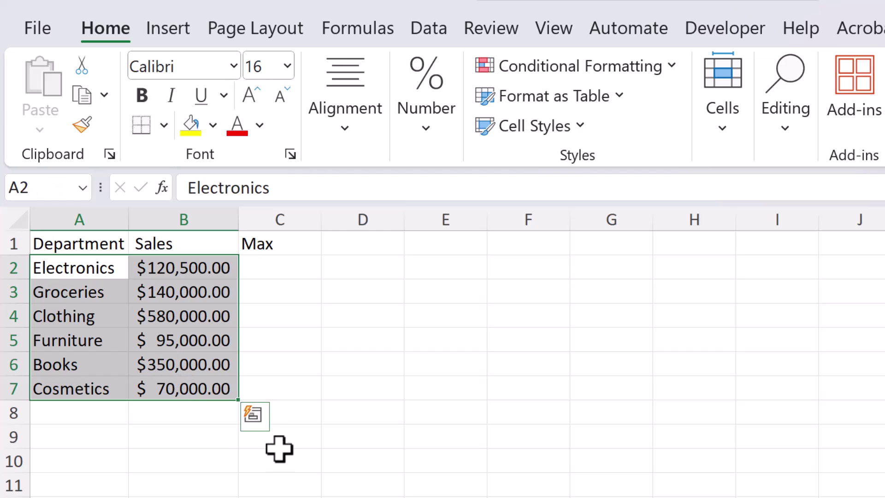
{"action": "left_click", "coordinate": [171, 29]}
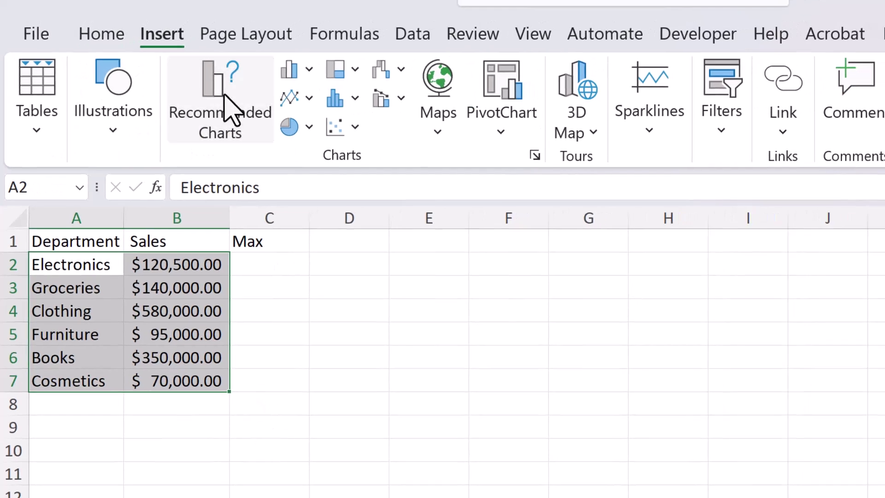
Insert the recommended Clustered Column chart of the department sales
{"action": "left_click", "coordinate": [231, 108]}
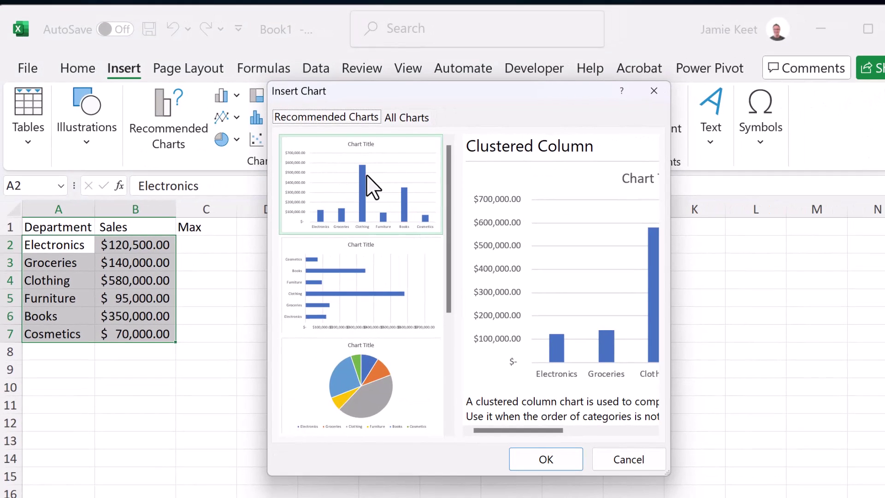
{"action": "left_click", "coordinate": [555, 455]}
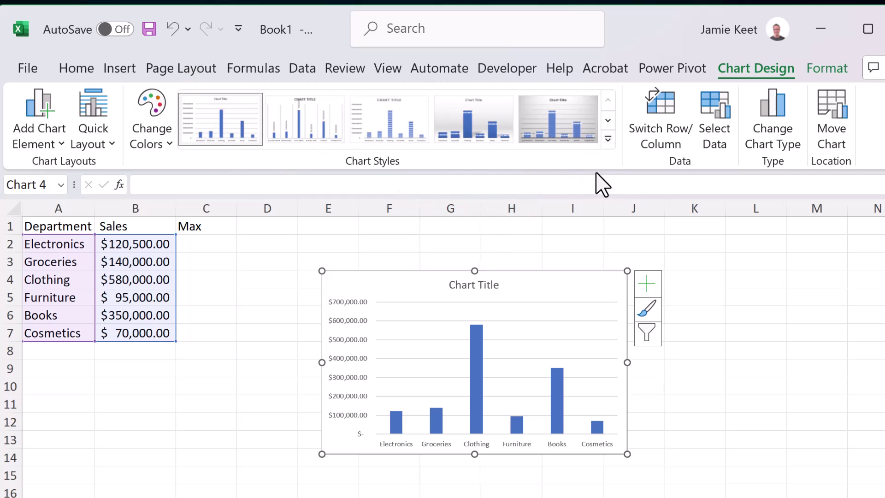
Apply the dark style from the Chart Styles gallery to the column chart
{"action": "left_click", "coordinate": [608, 139]}
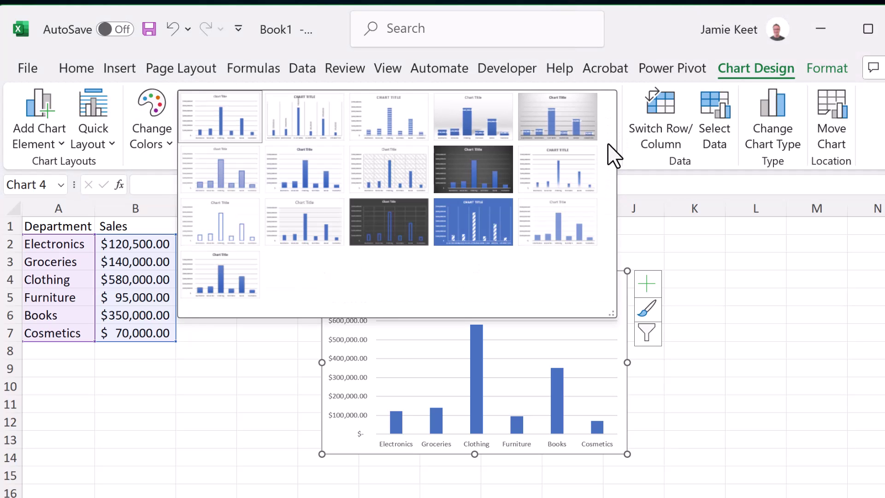
{"action": "left_click", "coordinate": [463, 166]}
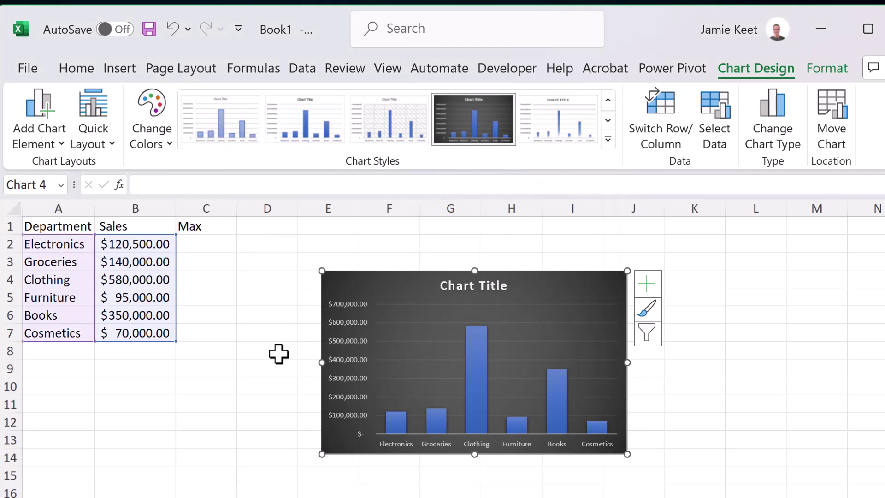
{"action": "left_click", "coordinate": [273, 368]}
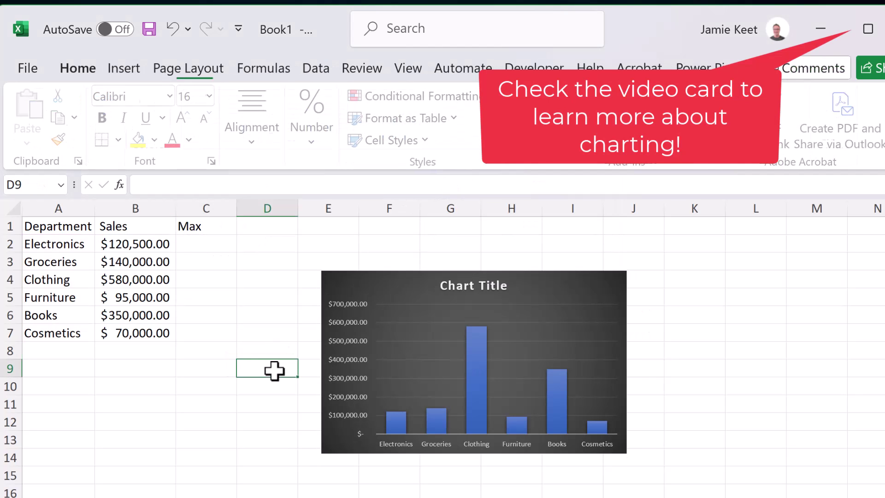
Drag the chart left so it sits closer to the sales table
{"action": "left_click", "coordinate": [407, 306]}
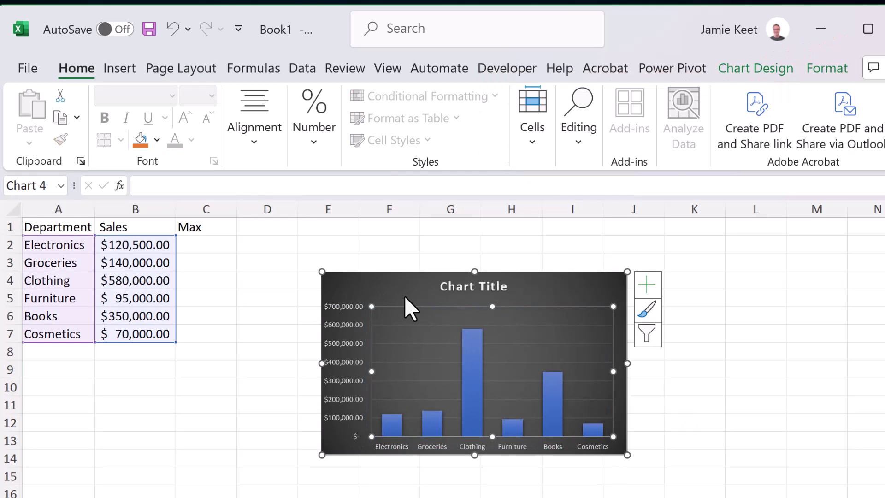
{"action": "left_click_drag", "start_coordinate": [372, 286], "coordinate": [320, 285]}
{"action": "left_click", "coordinate": [706, 366]}
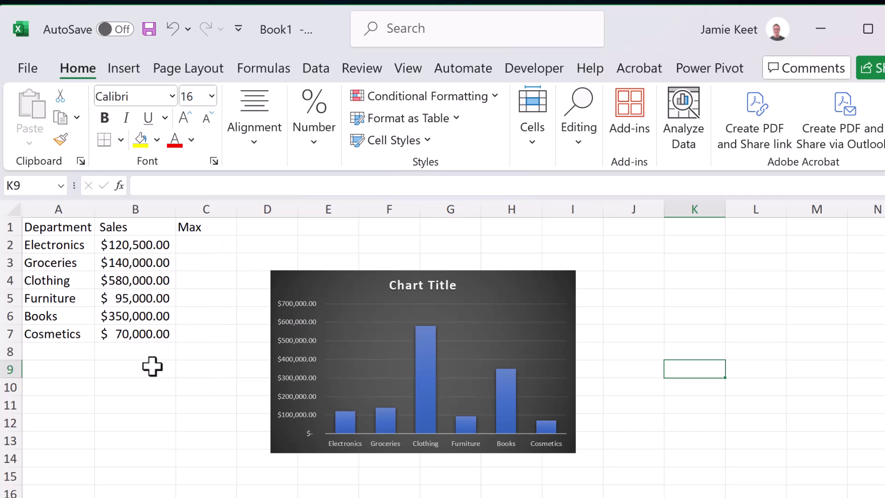
Enter =IF(B2=MAX($B$2:$B$7),B2,"") in cell C2
{"action": "left_click", "coordinate": [204, 245]}
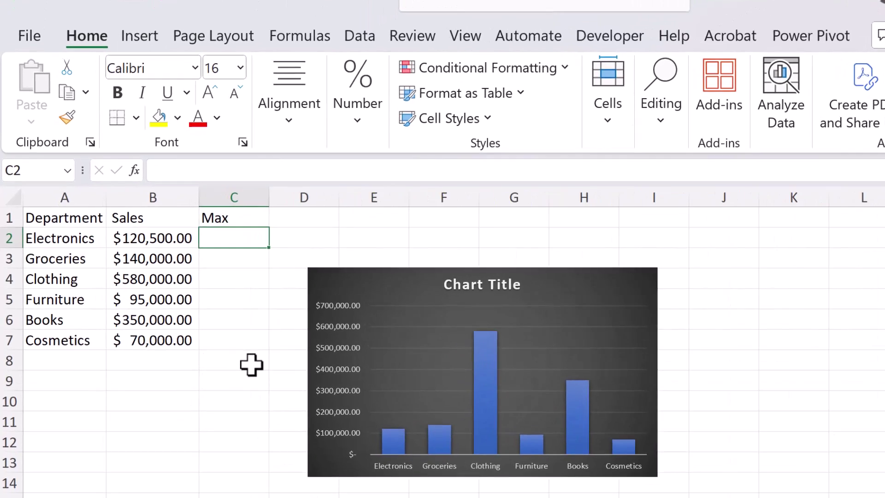
{"action": "type", "text": "="}
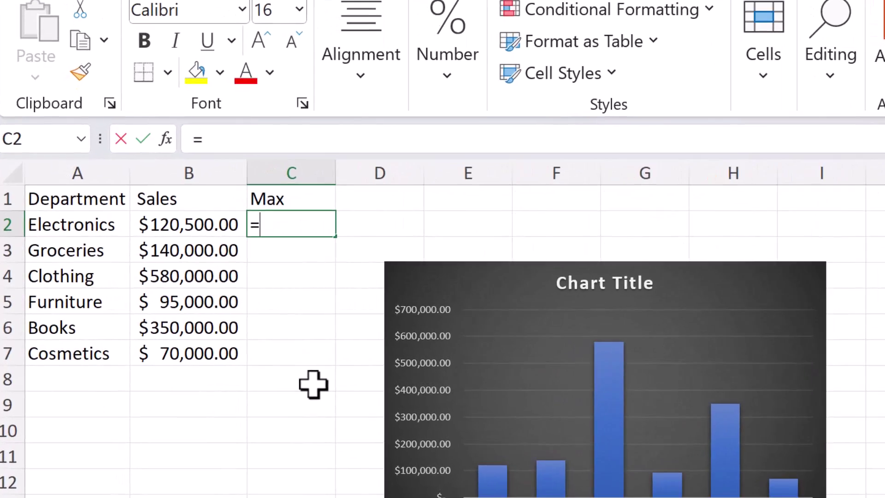
{"action": "type", "text": "if"}
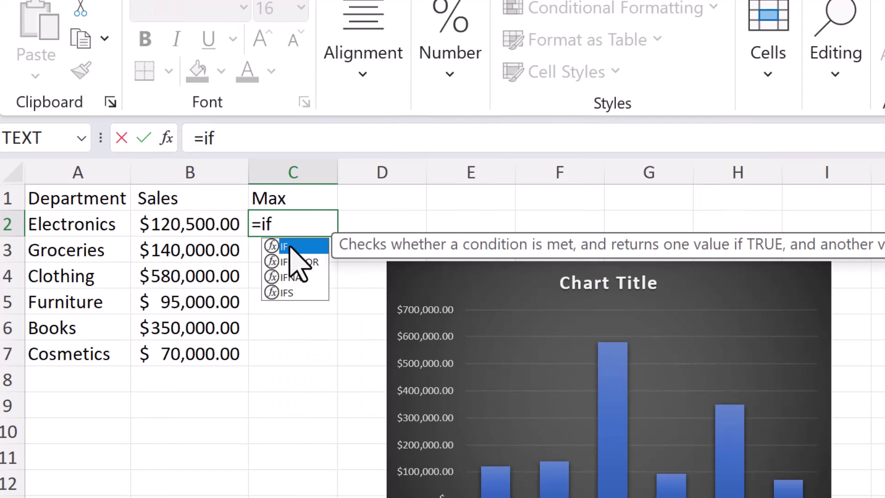
{"action": "double_click", "coordinate": [294, 247]}
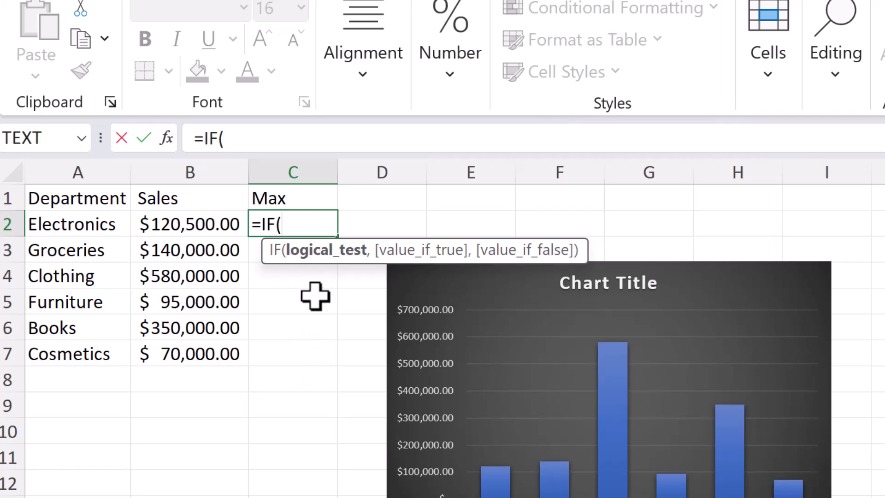
{"action": "left_click", "coordinate": [209, 226]}
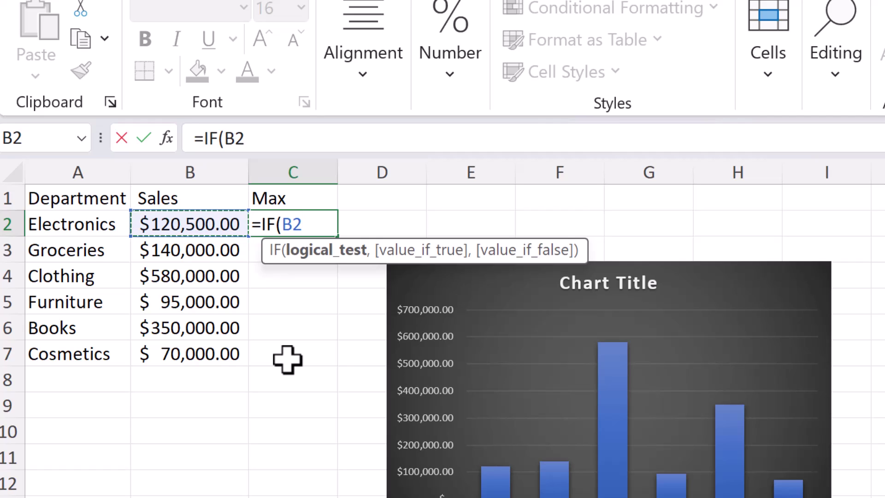
{"action": "type", "text": "="}
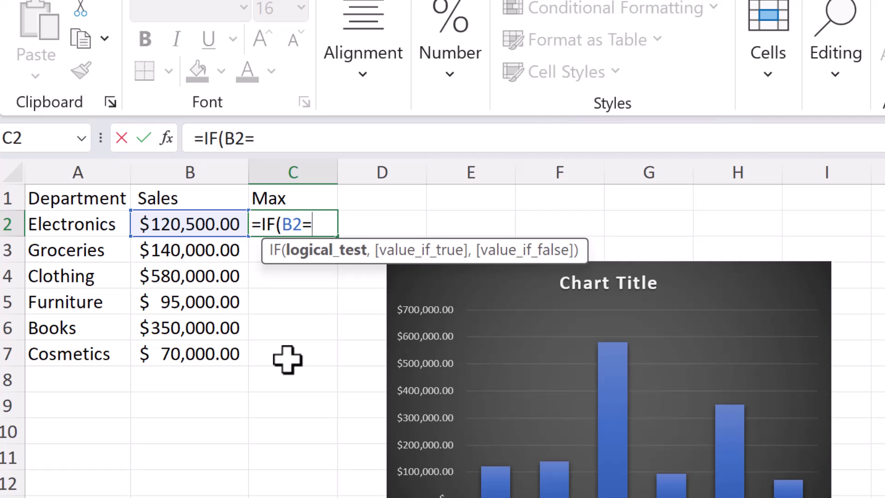
{"action": "type", "text": "ma"}
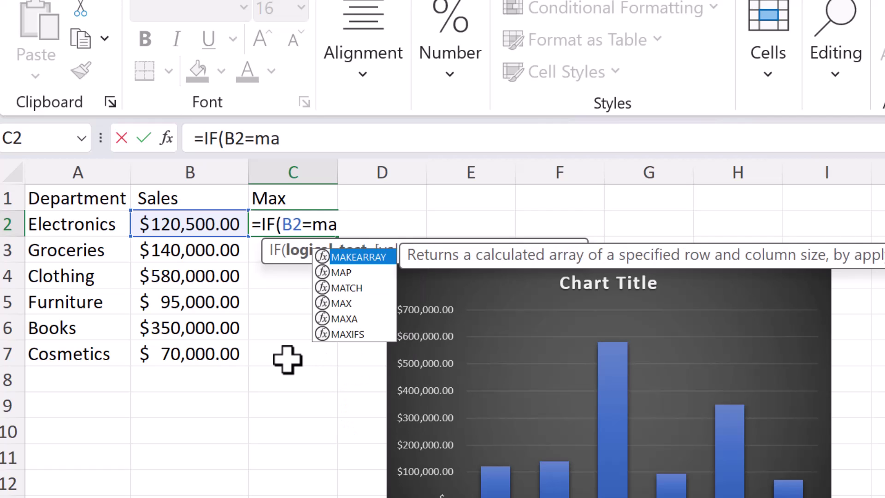
{"action": "double_click", "coordinate": [342, 303]}
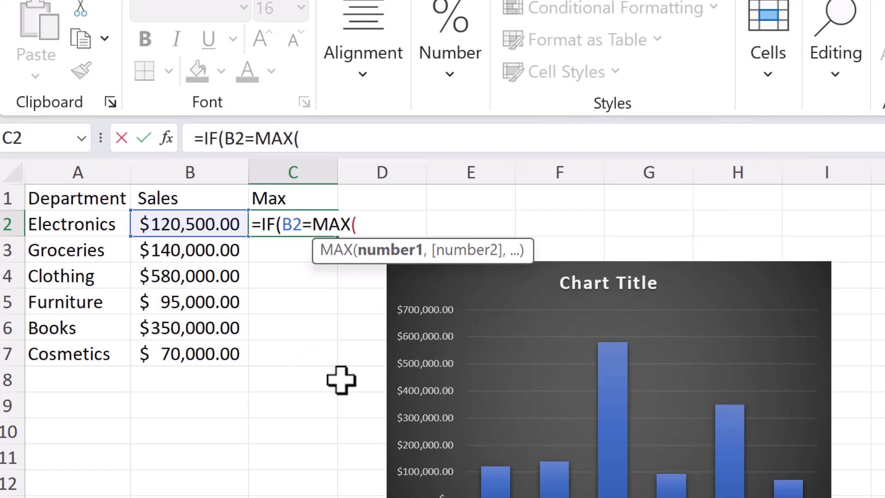
{"action": "left_click_drag", "start_coordinate": [188, 224], "coordinate": [194, 353]}
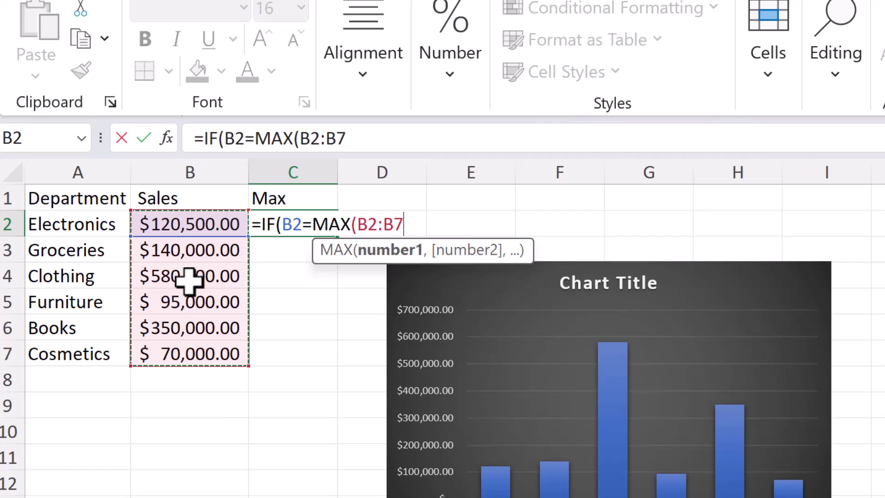
{"action": "key", "text": "F4"}
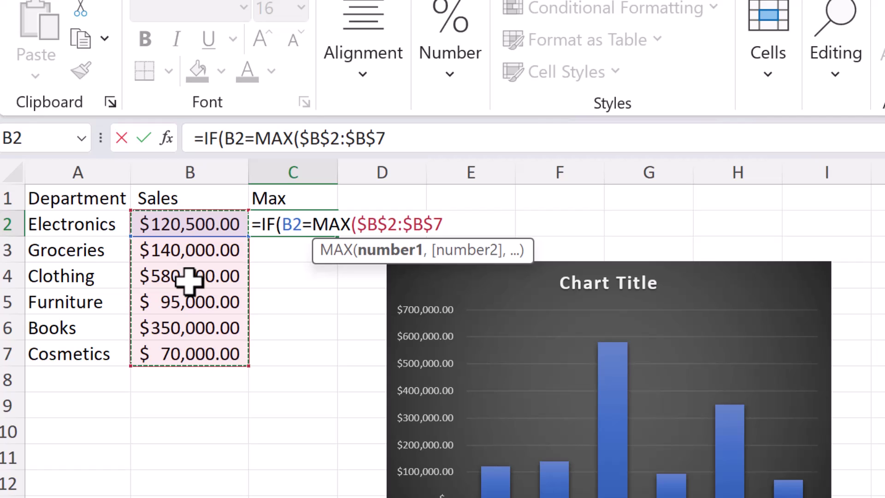
{"action": "type", "text": ")"}
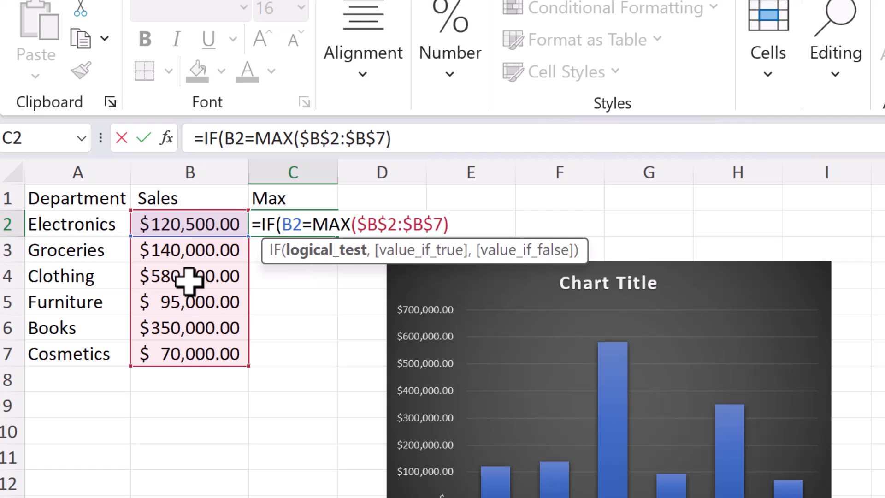
{"action": "type", "text": ","}
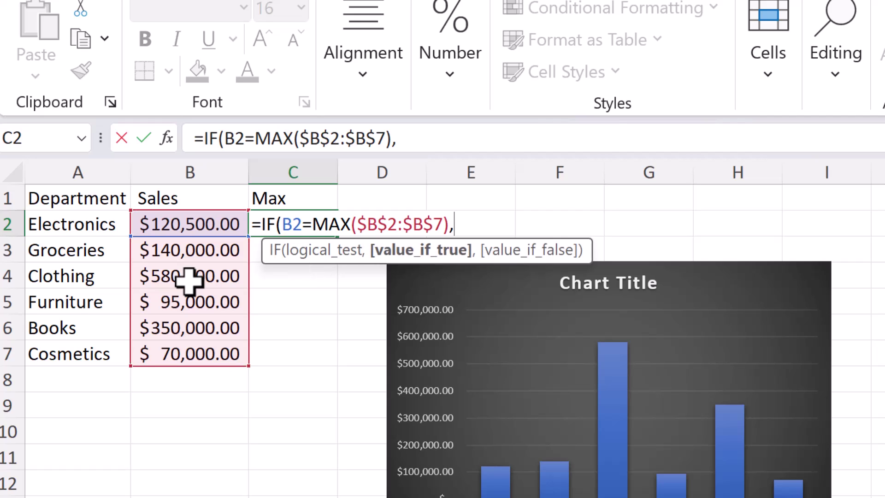
{"action": "left_click", "coordinate": [203, 225]}
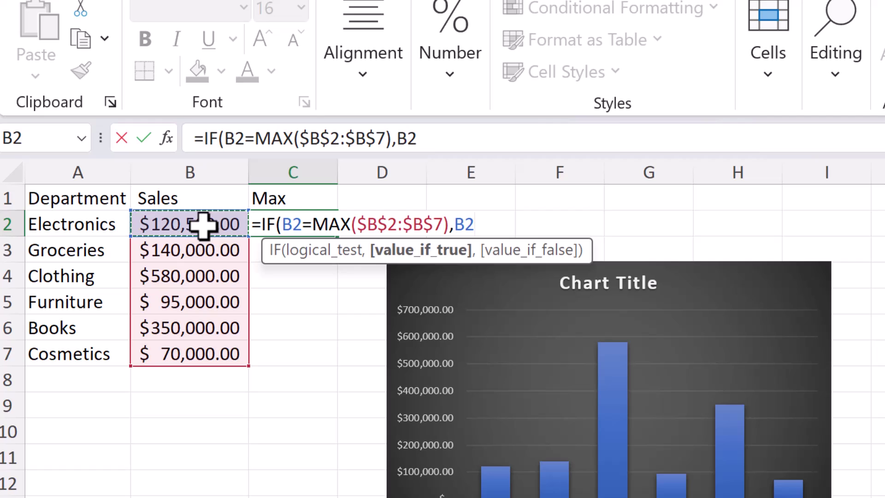
{"action": "type", "text": ","}
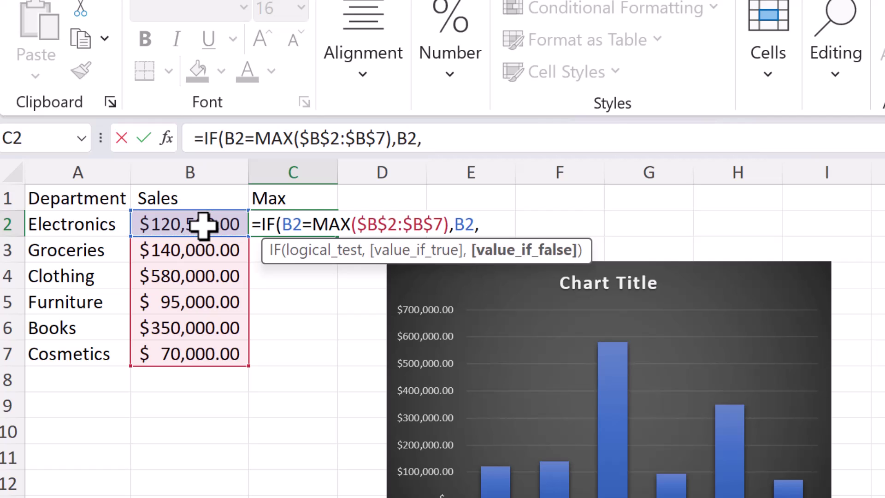
{"action": "type", "text": "\"\")"}
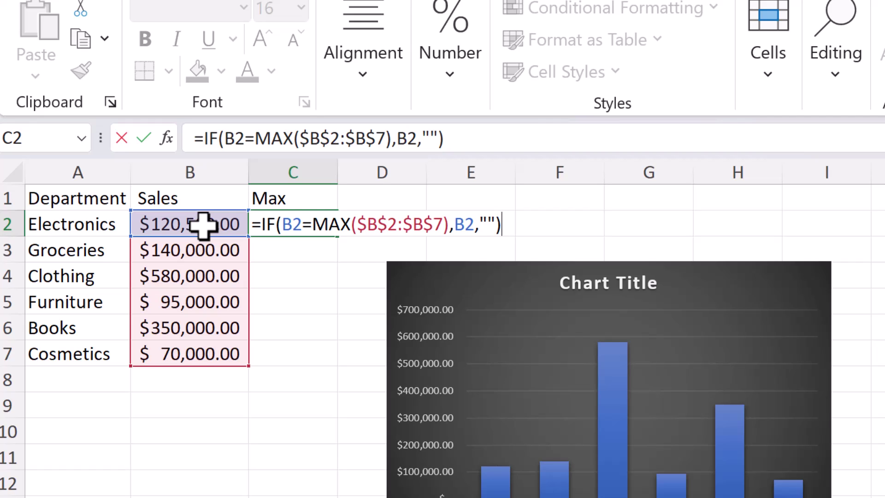
{"action": "key", "text": "Return"}
Fill the C2 formula down through C7
{"action": "left_click", "coordinate": [316, 220]}
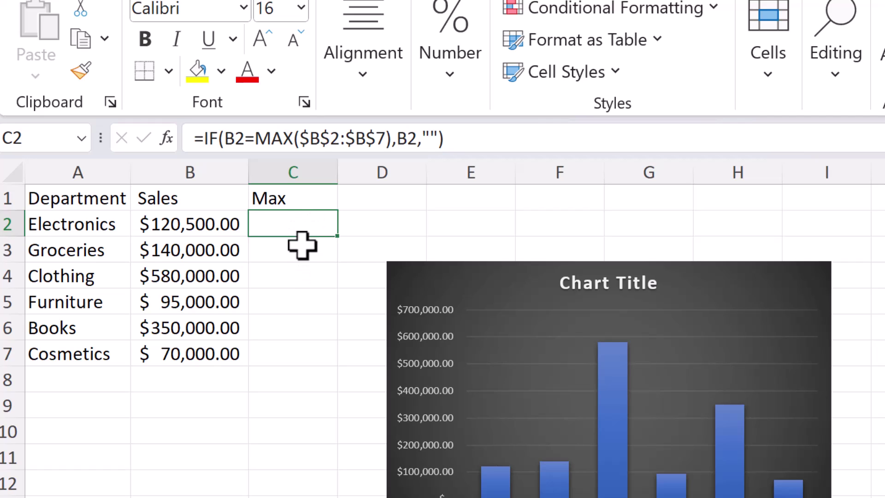
{"action": "left_click", "coordinate": [289, 253]}
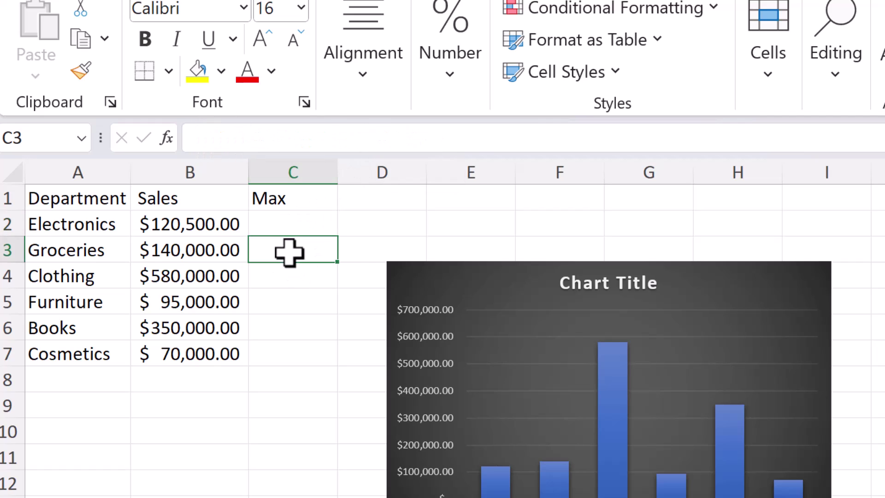
{"action": "left_click", "coordinate": [309, 222]}
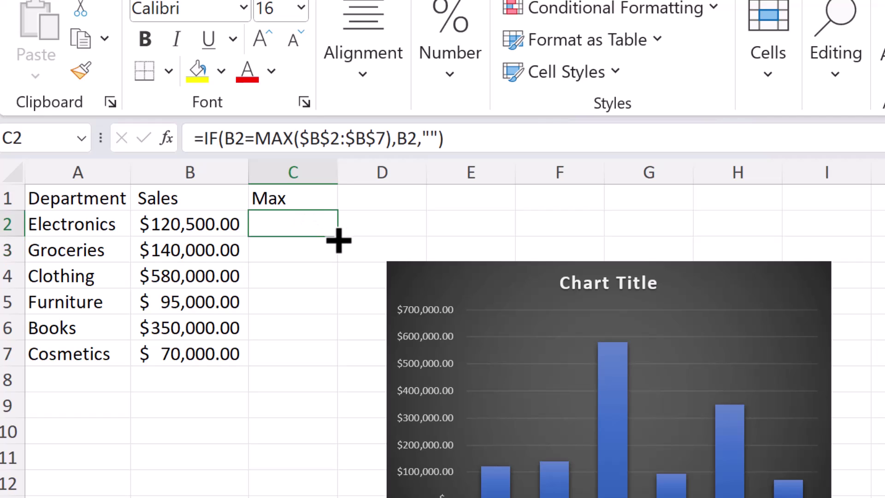
{"action": "left_click_drag", "start_coordinate": [339, 240], "coordinate": [339, 365]}
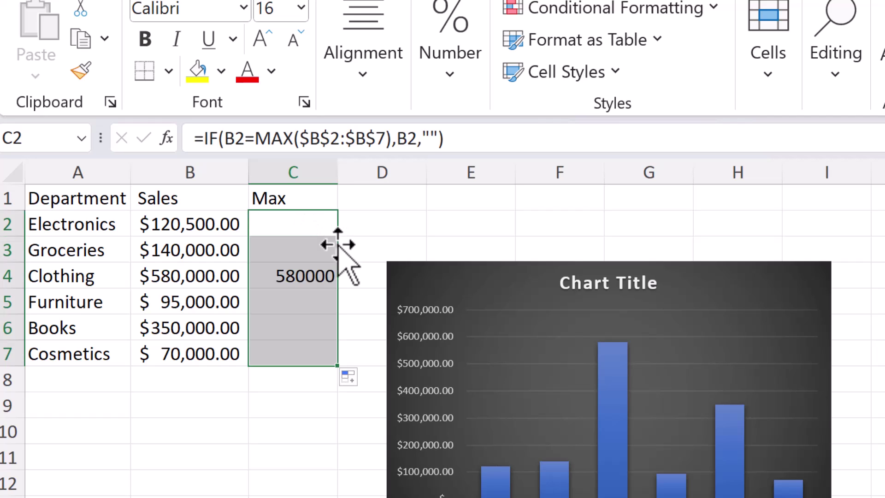
{"action": "left_click", "coordinate": [314, 454]}
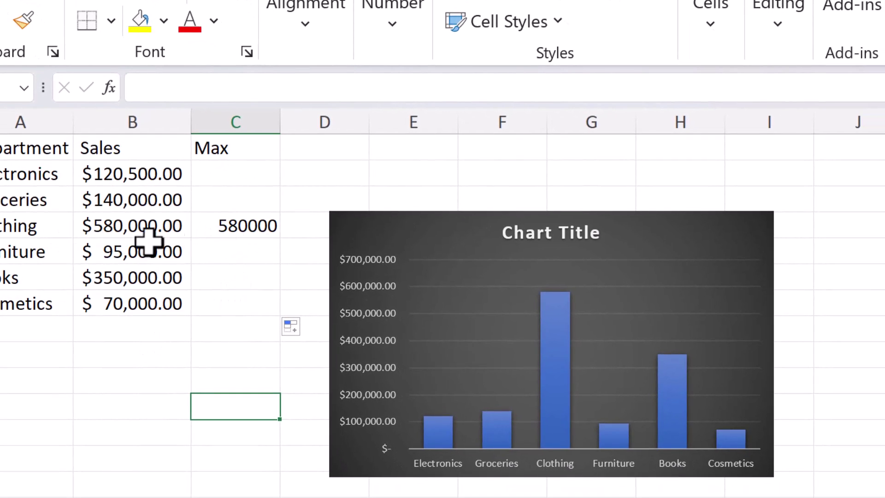
Change Clothing's sales in B4 from 580000 to 80000
{"action": "left_click", "coordinate": [114, 225]}
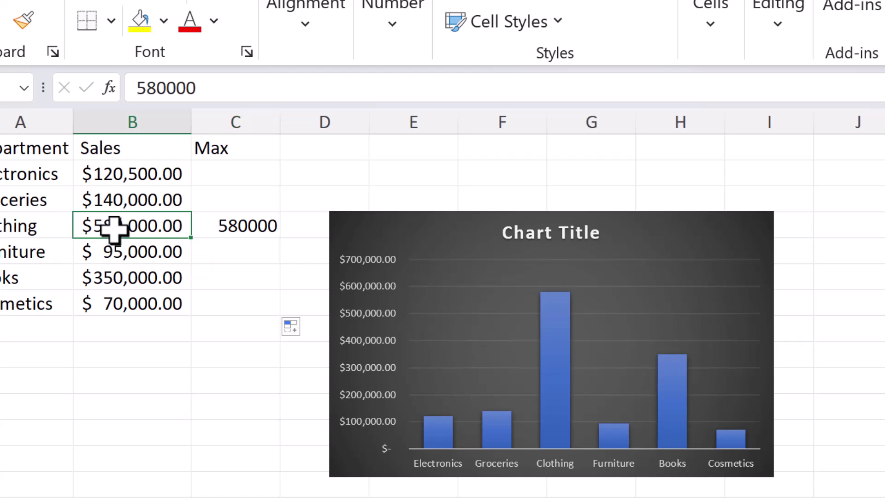
{"action": "double_click", "coordinate": [102, 227]}
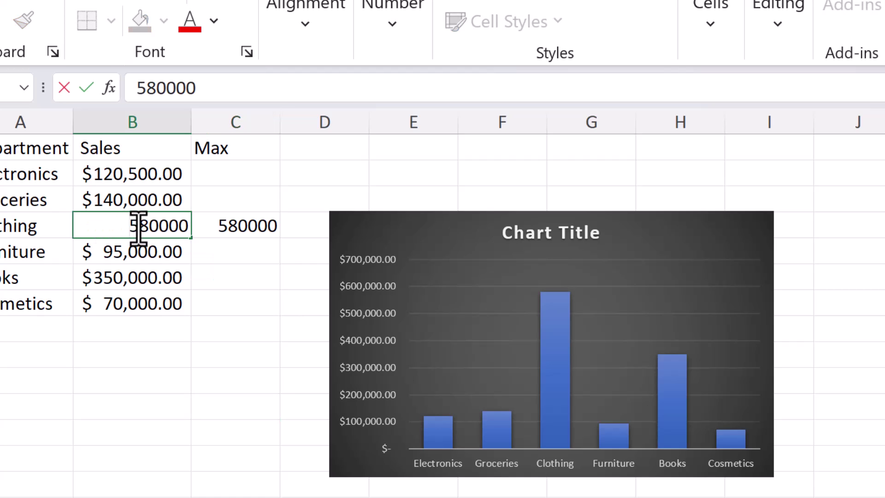
{"action": "left_click_drag", "start_coordinate": [138, 226], "coordinate": [124, 225]}
{"action": "key", "text": "Delete"}
{"action": "key", "text": "Return"}
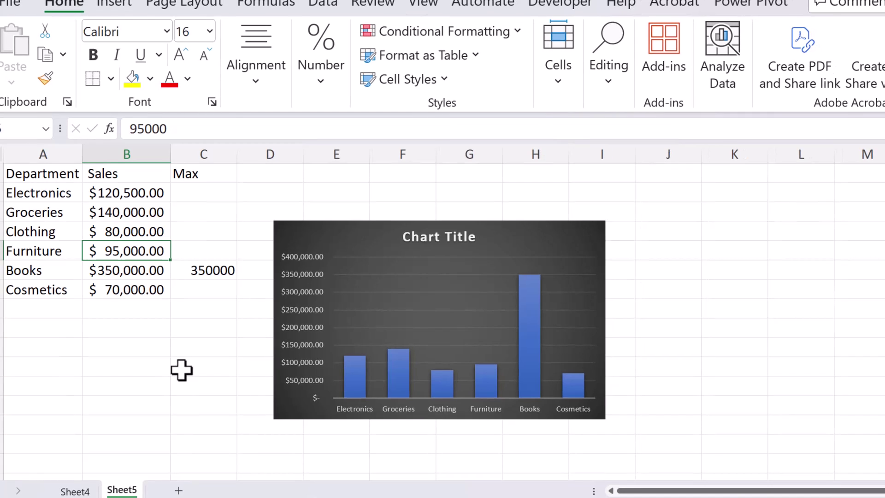
Extend the chart's source range from column B to include the Max column C
{"action": "left_click", "coordinate": [188, 350]}
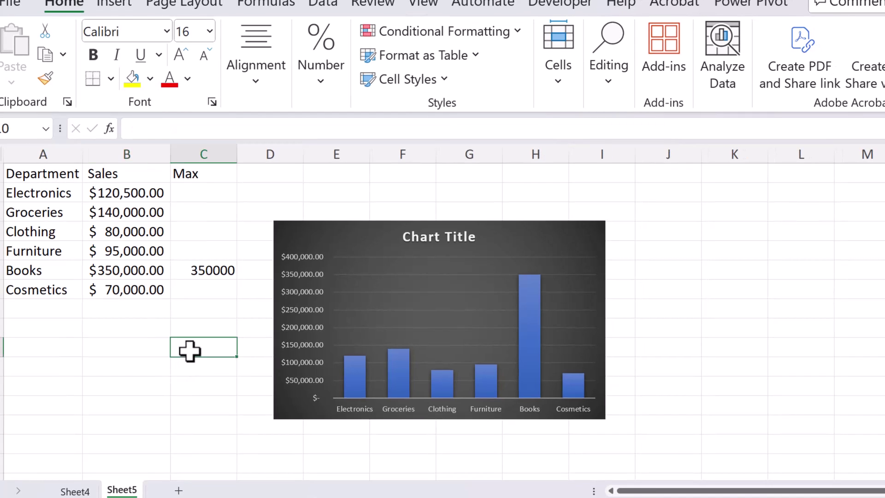
{"action": "left_click", "coordinate": [360, 249]}
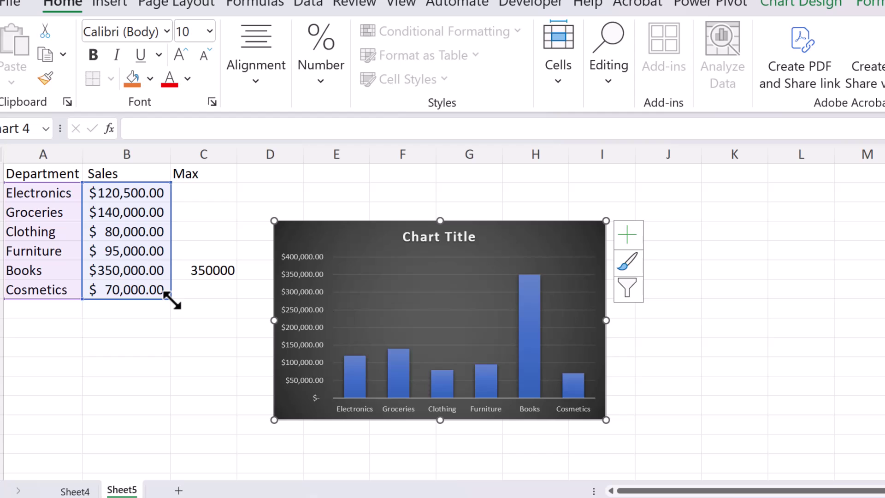
{"action": "left_click_drag", "start_coordinate": [171, 298], "coordinate": [236, 301]}
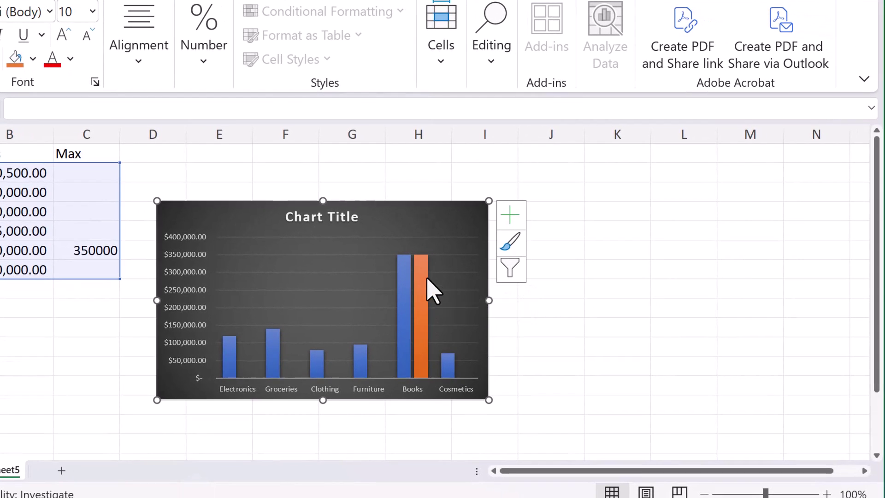
{"action": "mouse_move", "coordinate": [543, 395]}
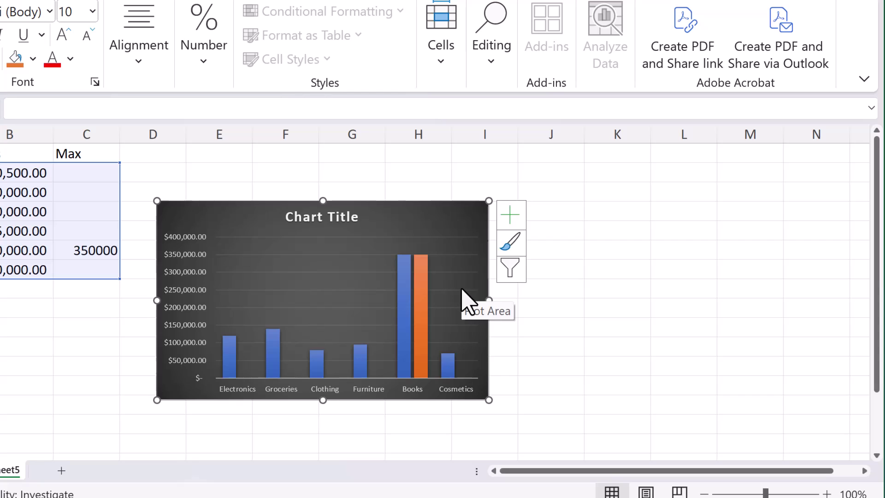
Set the Max series' Series Overlap to 100% in Format Data Series
{"action": "left_click", "coordinate": [420, 300]}
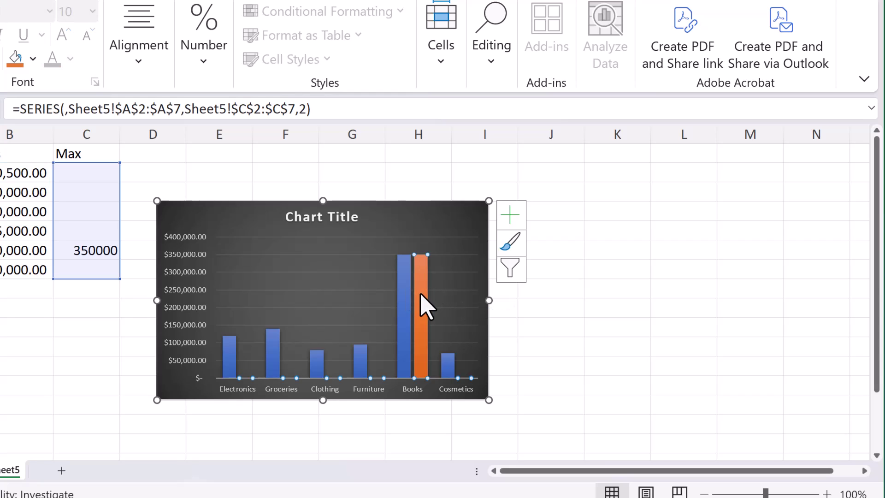
{"action": "right_click", "coordinate": [420, 301]}
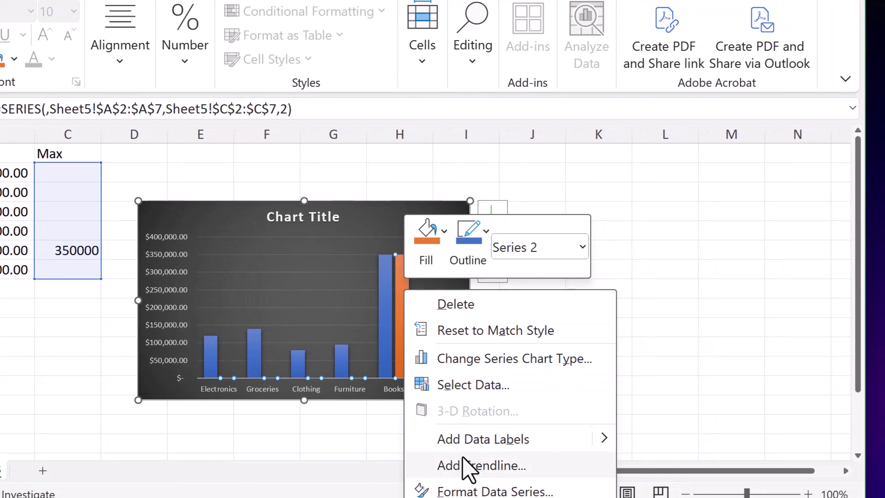
{"action": "left_click", "coordinate": [498, 492]}
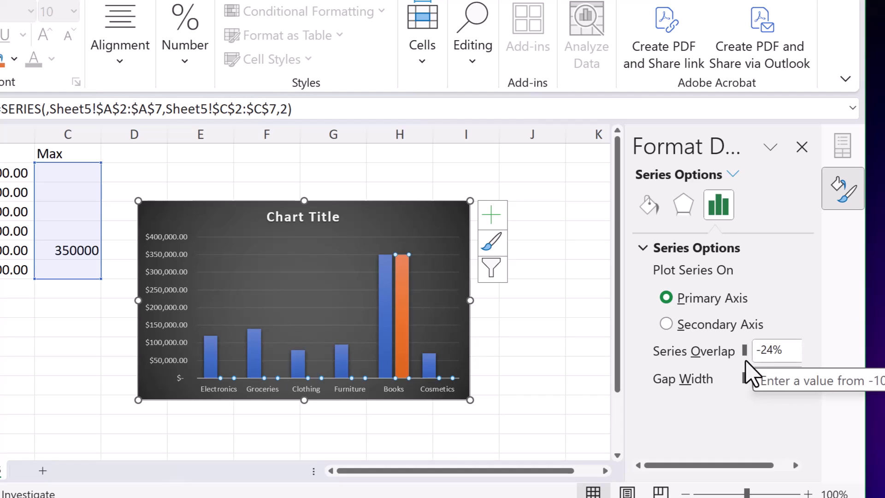
{"action": "left_click_drag", "start_coordinate": [787, 356], "coordinate": [747, 352]}
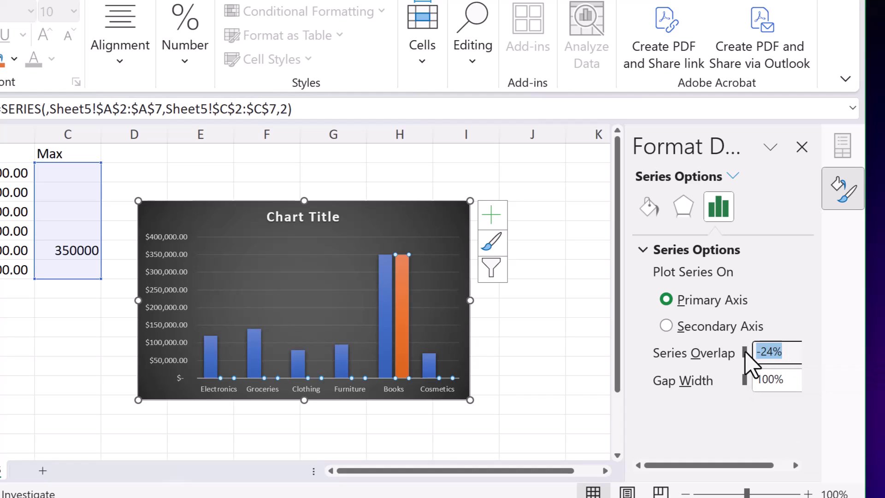
{"action": "type", "text": "100"}
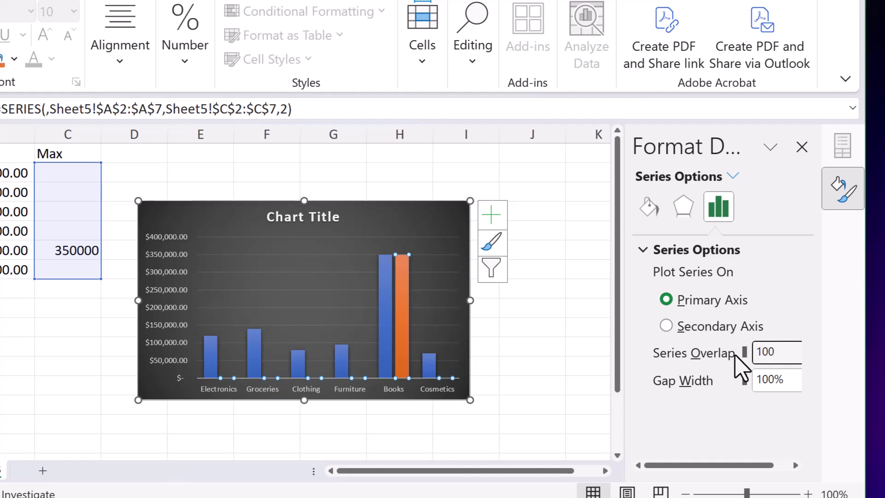
{"action": "key", "text": "Return"}
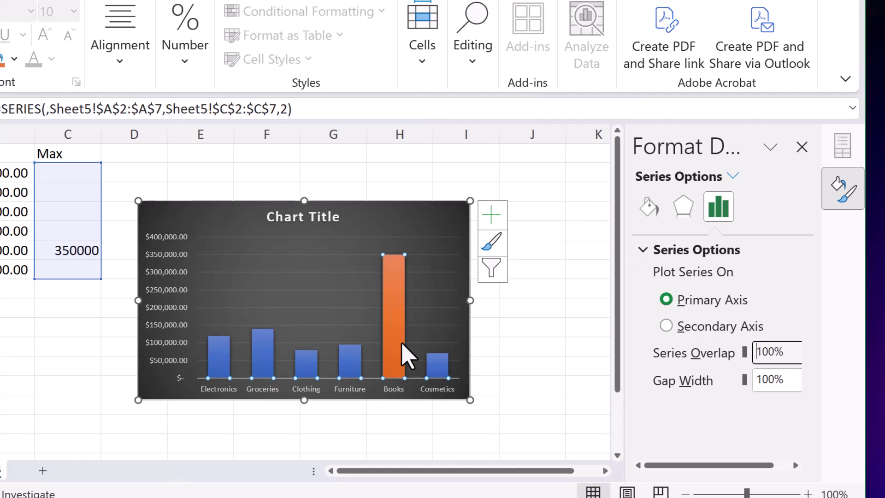
{"action": "mouse_move", "coordinate": [400, 353]}
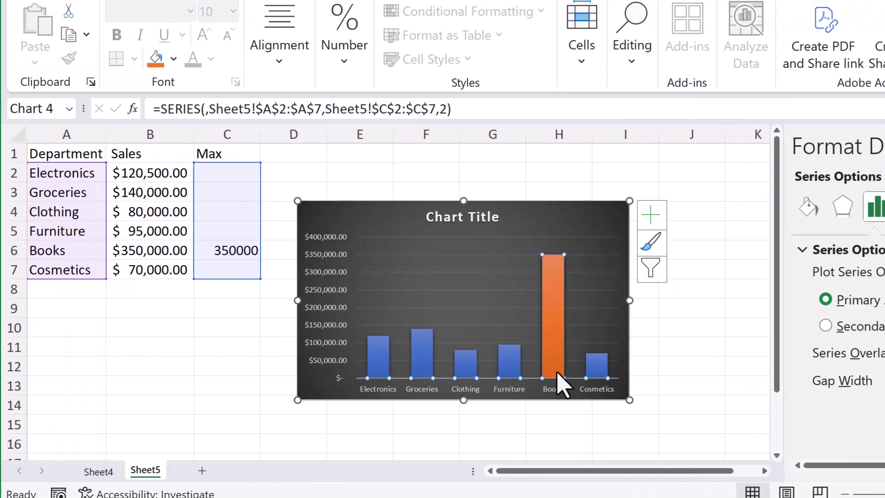
Change Clothing's sales in B4 from 80000 to 480000
{"action": "left_click", "coordinate": [240, 364]}
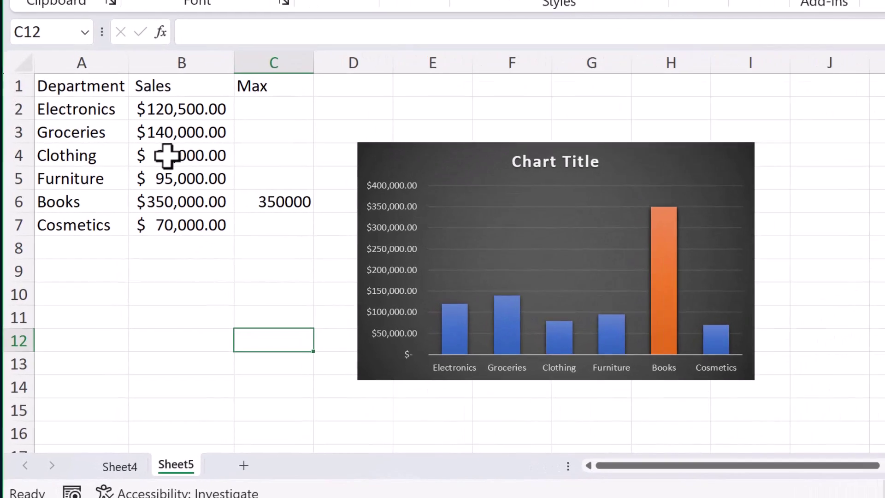
{"action": "left_click", "coordinate": [138, 212]}
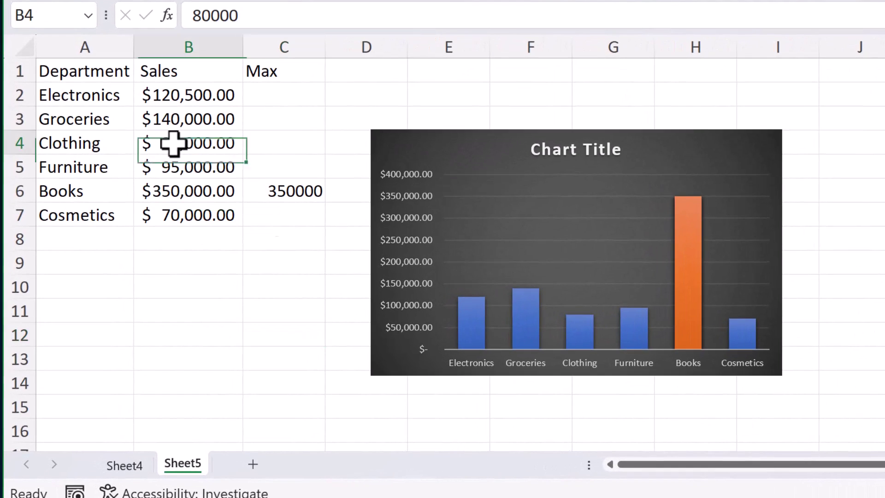
{"action": "double_click", "coordinate": [164, 143]}
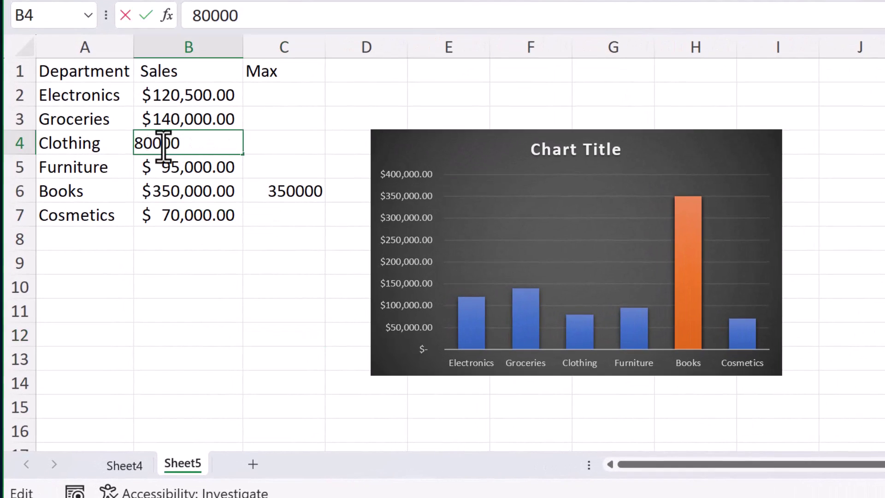
{"action": "left_click", "coordinate": [136, 144]}
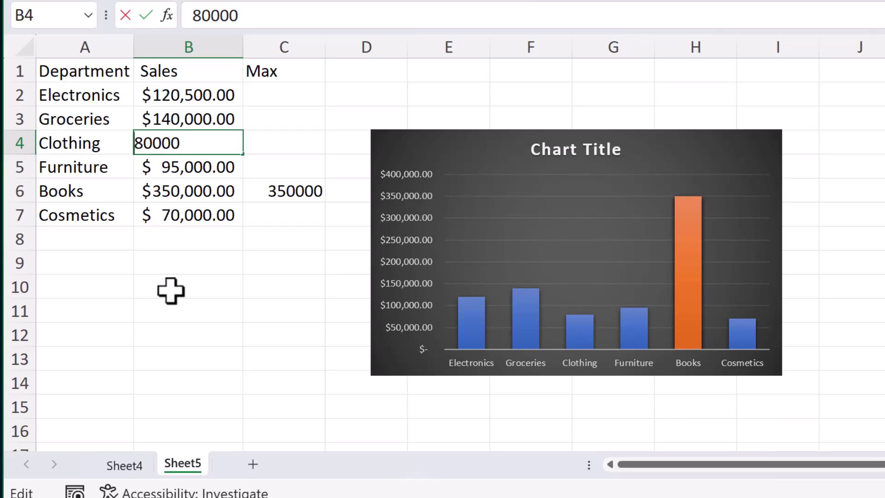
{"action": "type", "text": "4"}
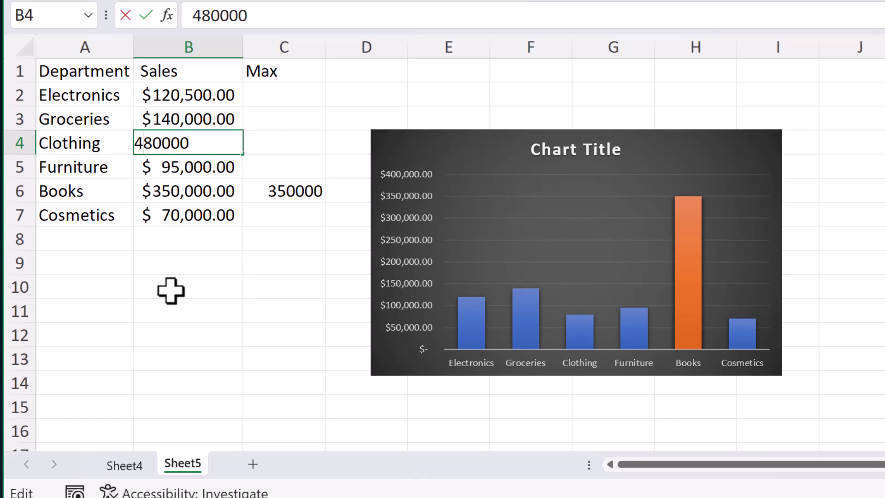
{"action": "key", "text": "Return"}
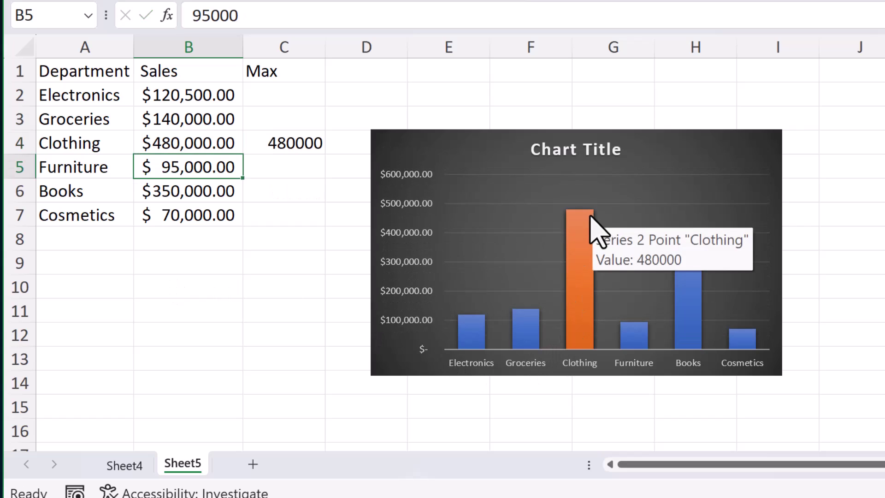
{"action": "left_click", "coordinate": [275, 289]}
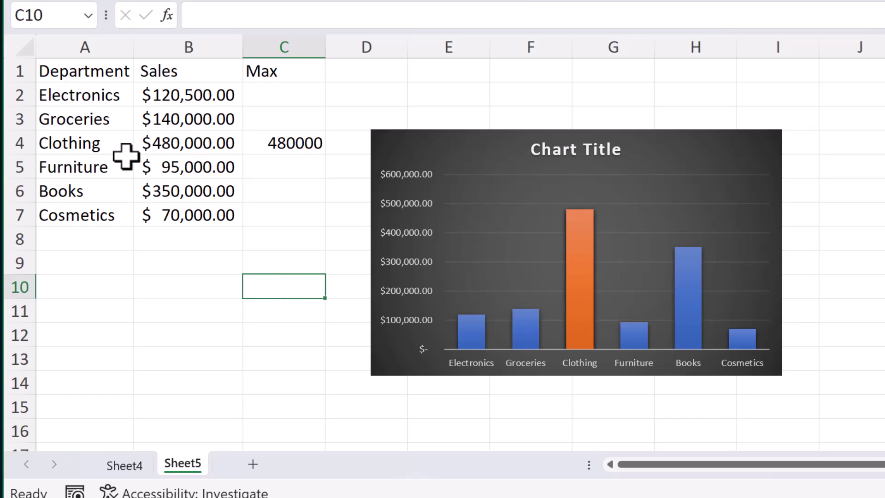
Rename the C1 header from Max to Min
{"action": "left_click", "coordinate": [278, 99]}
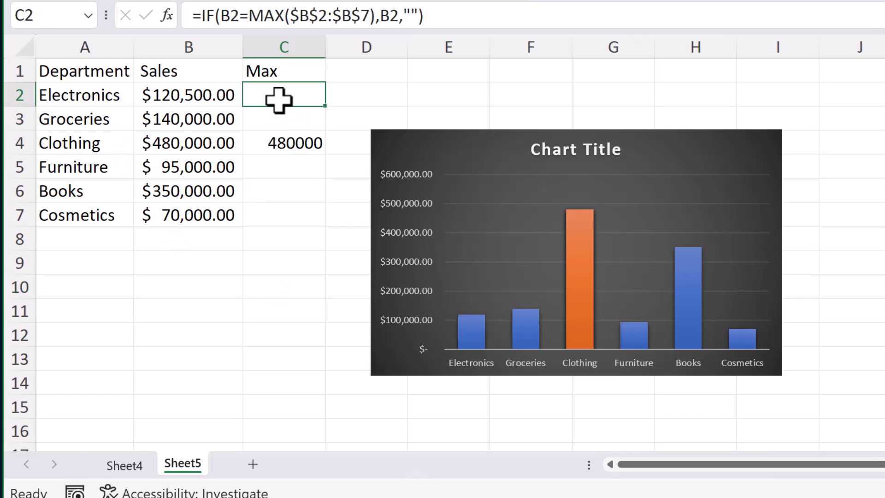
{"action": "left_click", "coordinate": [290, 72]}
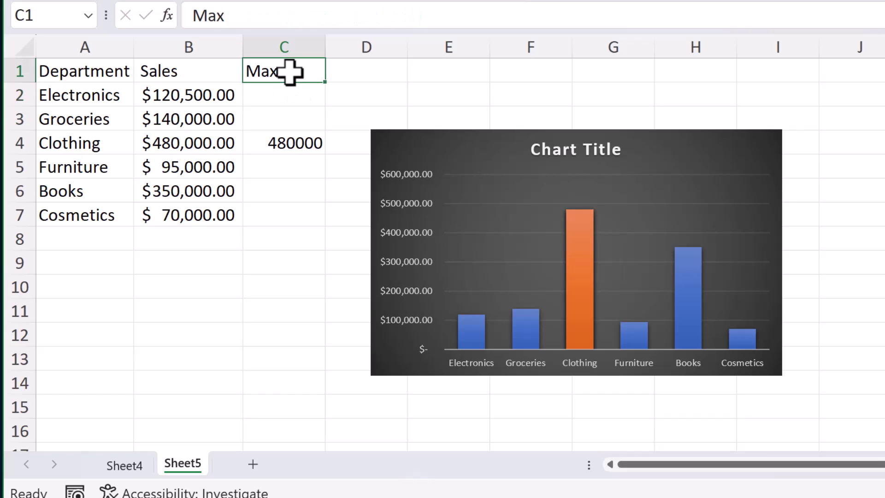
{"action": "double_click", "coordinate": [290, 72]}
{"action": "key", "text": "BackSpace"}
{"action": "key", "text": "BackSpace"}
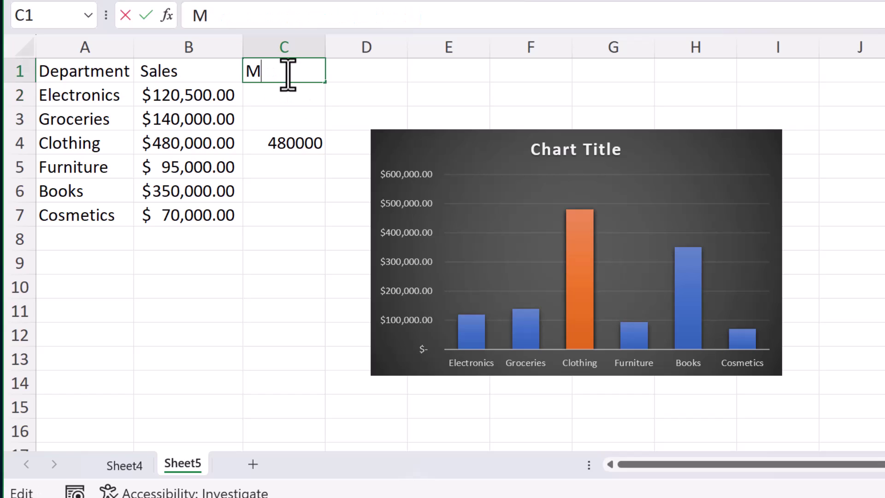
{"action": "type", "text": "in"}
{"action": "key", "text": "Return"}
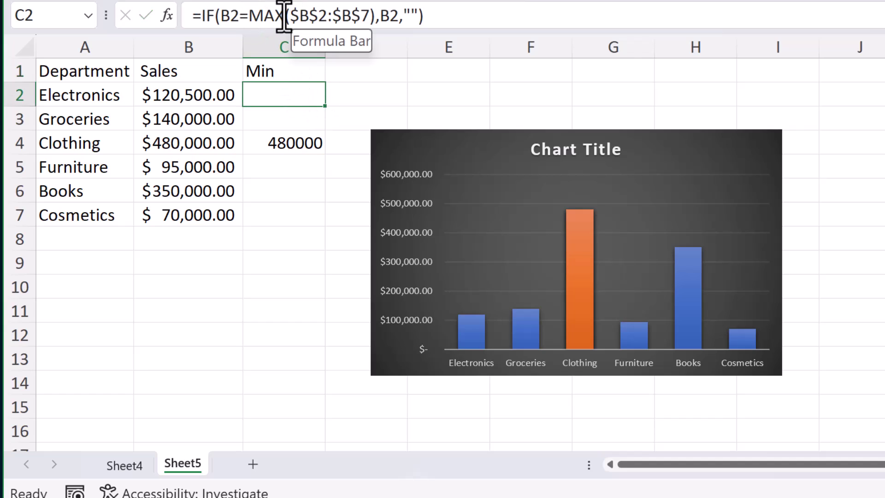
Switch C2's formula from MAX to MIN and fill it down to C7
{"action": "left_click_drag", "start_coordinate": [282, 16], "coordinate": [263, 16]}
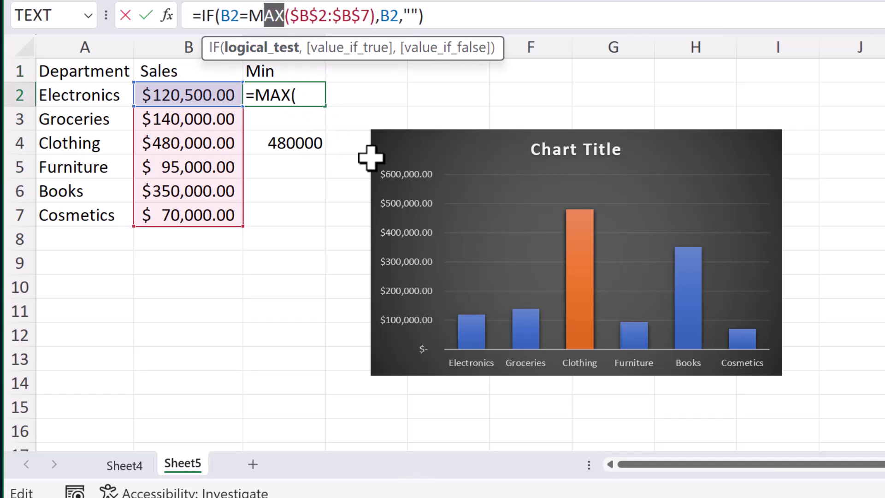
{"action": "type", "text": "IN"}
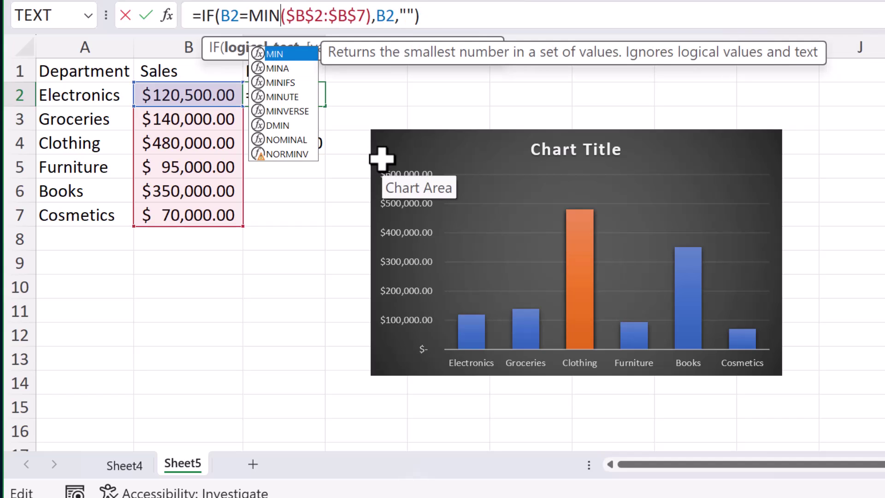
{"action": "key", "text": "Return"}
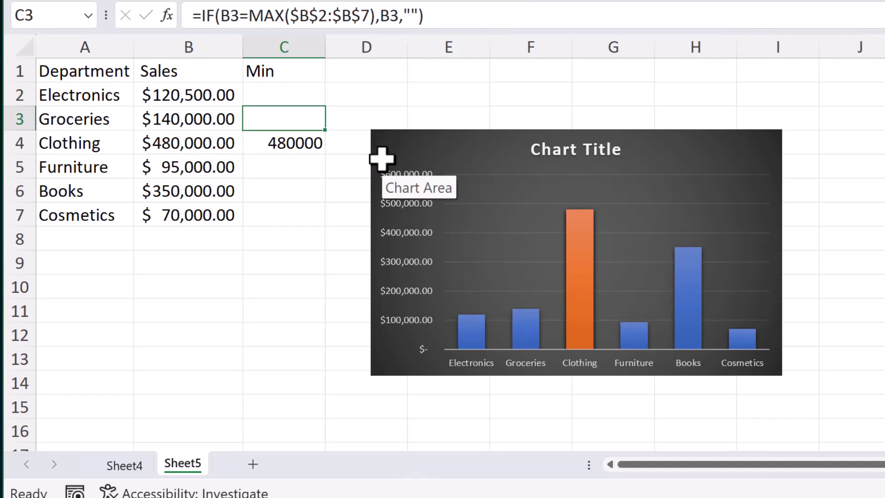
{"action": "left_click", "coordinate": [312, 101]}
{"action": "double_click", "coordinate": [326, 106]}
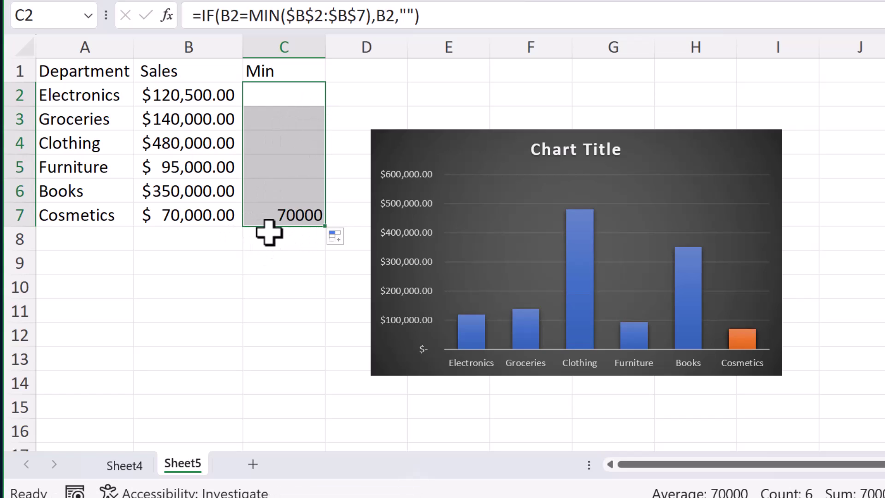
Enter 50000 as Clothing sales in B4 so its bar becomes the orange minimum
{"action": "left_click", "coordinate": [190, 143]}
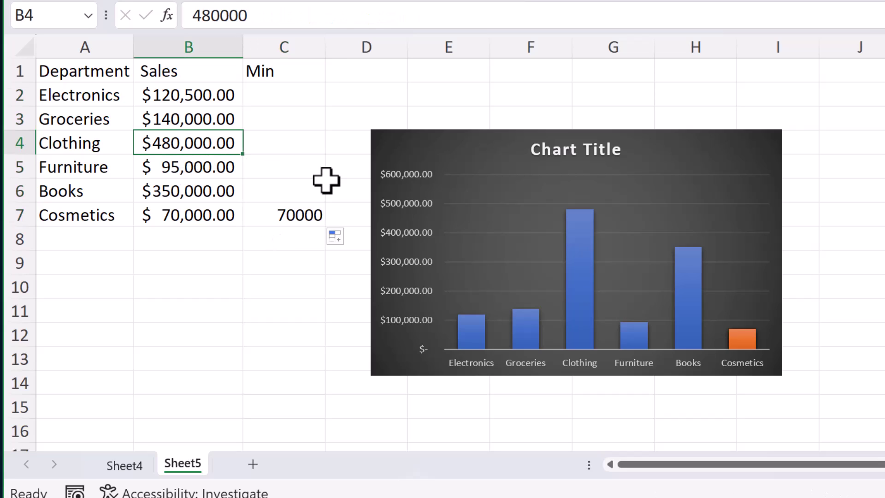
{"action": "type", "text": "50000"}
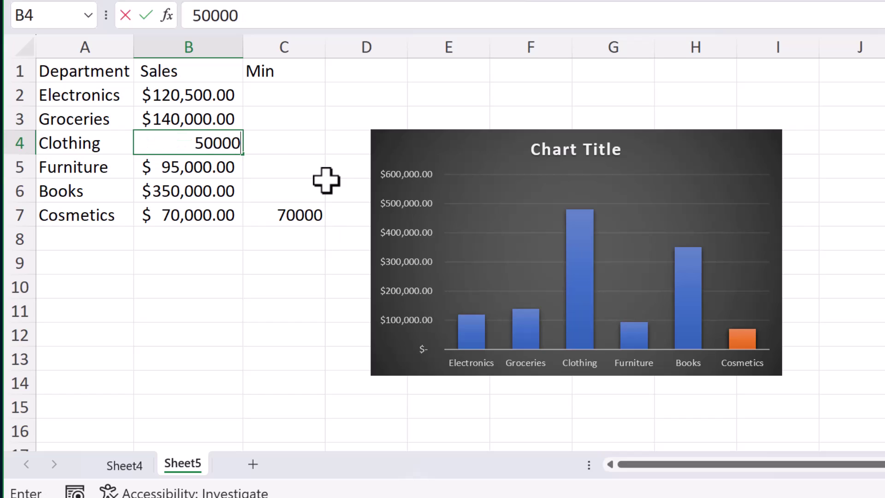
{"action": "key", "text": "Return"}
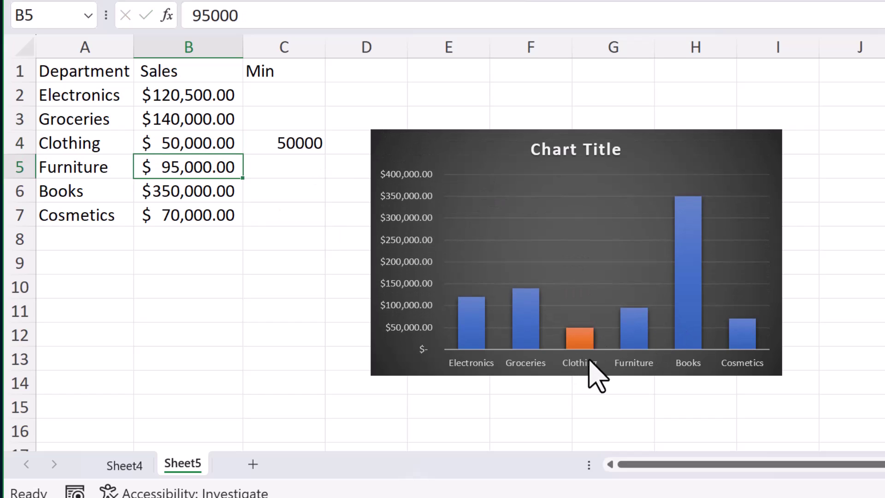